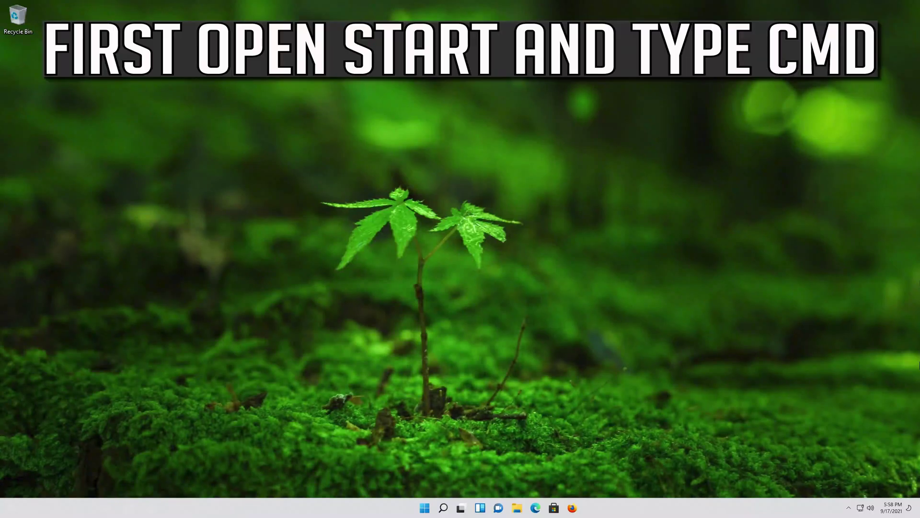
Search 'cmd' from the Start menu and launch Command Prompt
key(super)
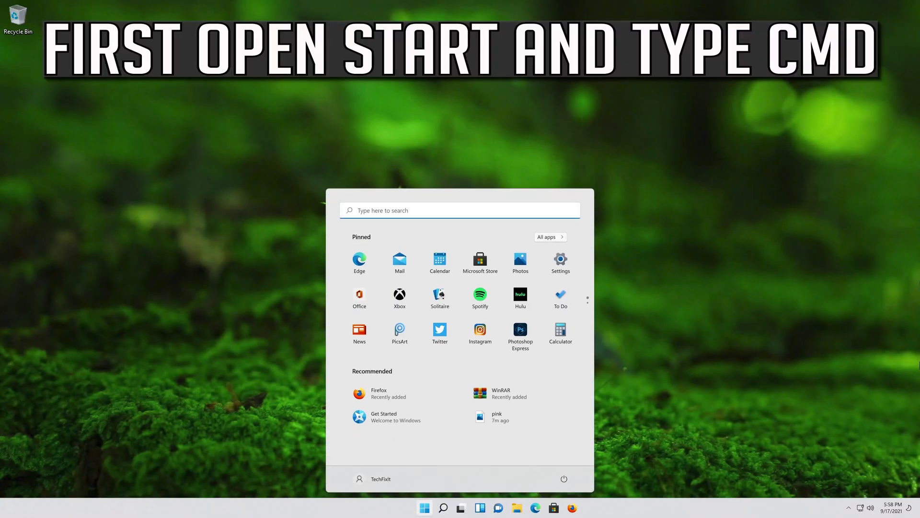
text(cmd)
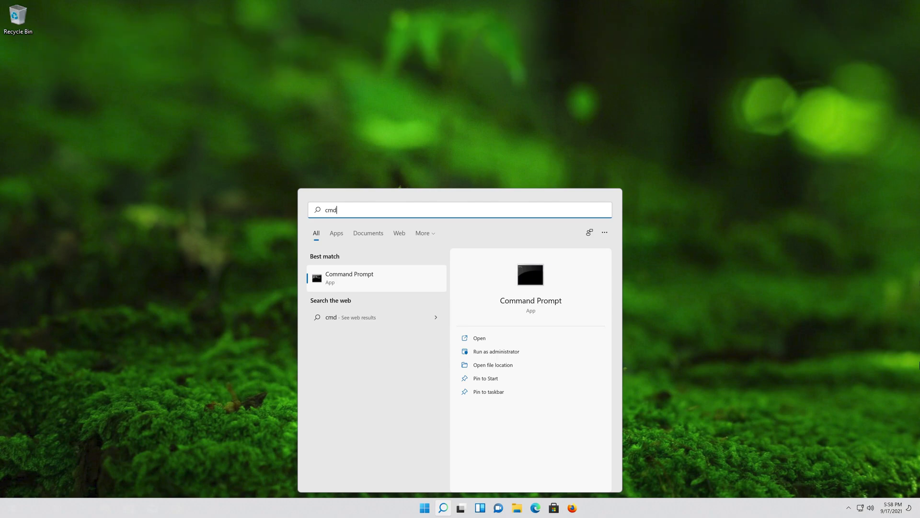
key(Return)
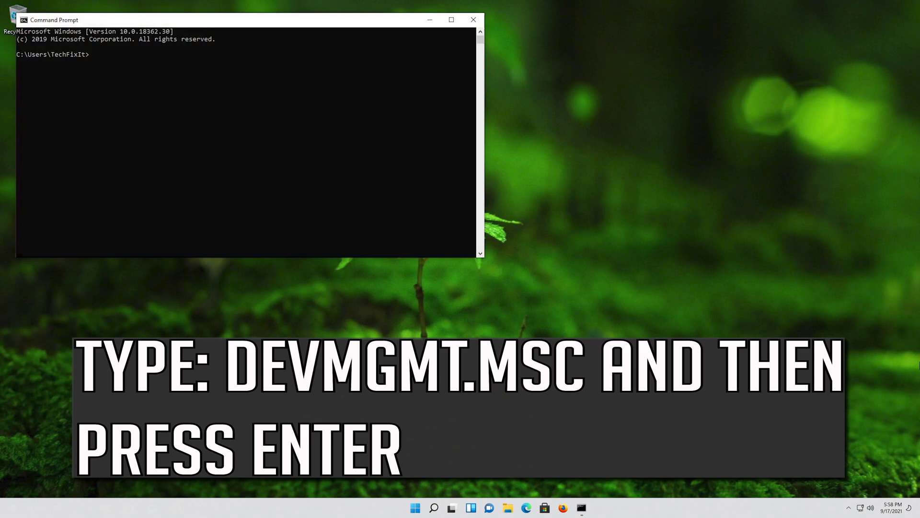
Run devmgmt.msc in Command Prompt to bring up Device Manager
text(devmgmt.msc)
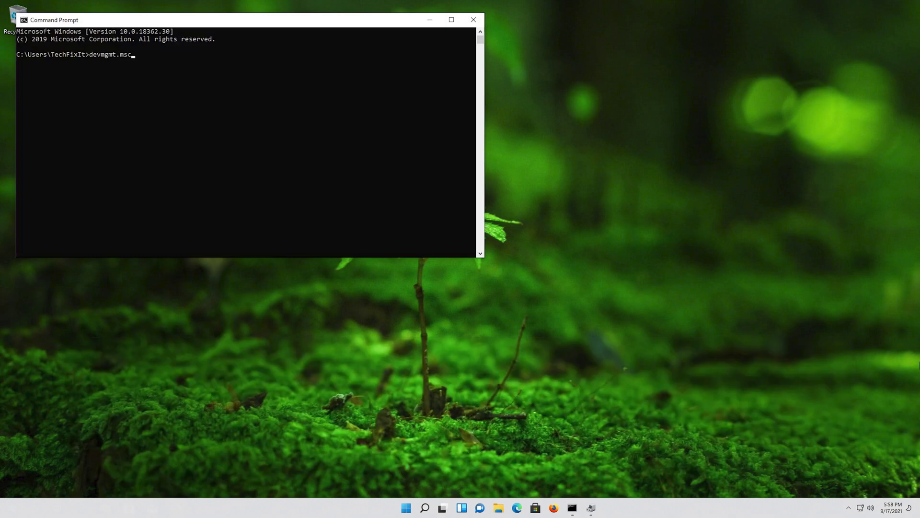
key(Return)
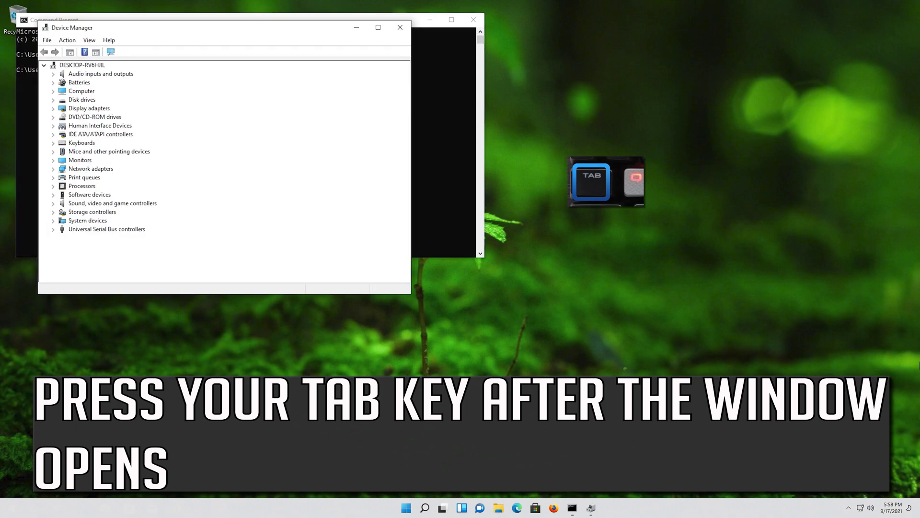
Expand Mice and other pointing devices and open the Microsoft PS/2 Mouse properties
key(Tab)
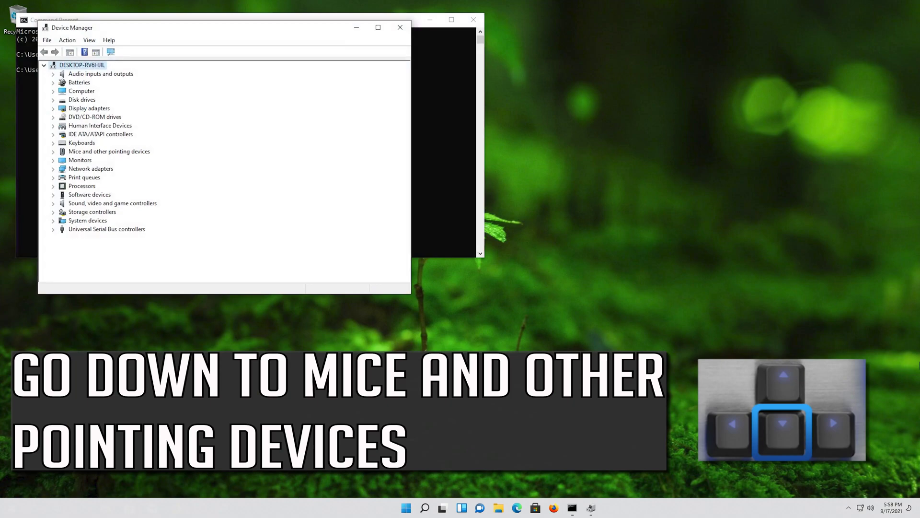
key(Down)
key(Down)
key(Down)
key(Down)
key(Down)
key(Down)
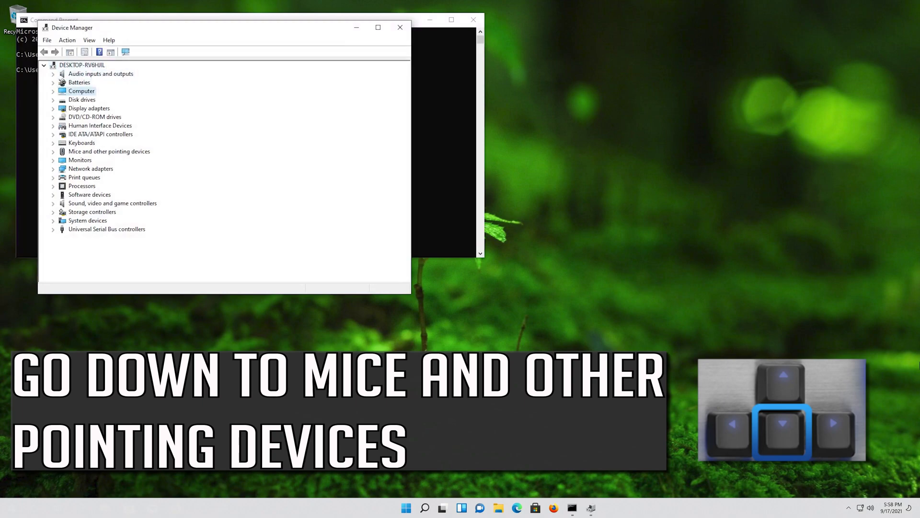
key(Down)
key(Down)
key(Down)
key(Down)
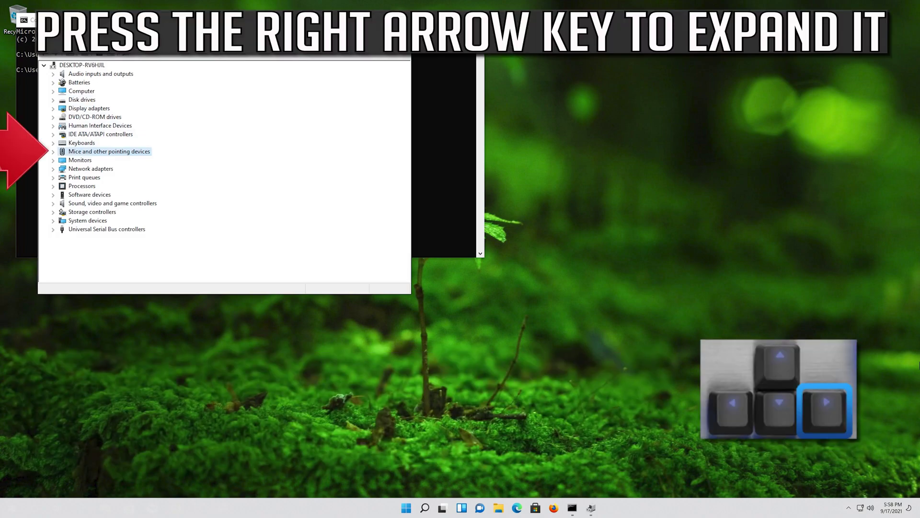
key(Right)
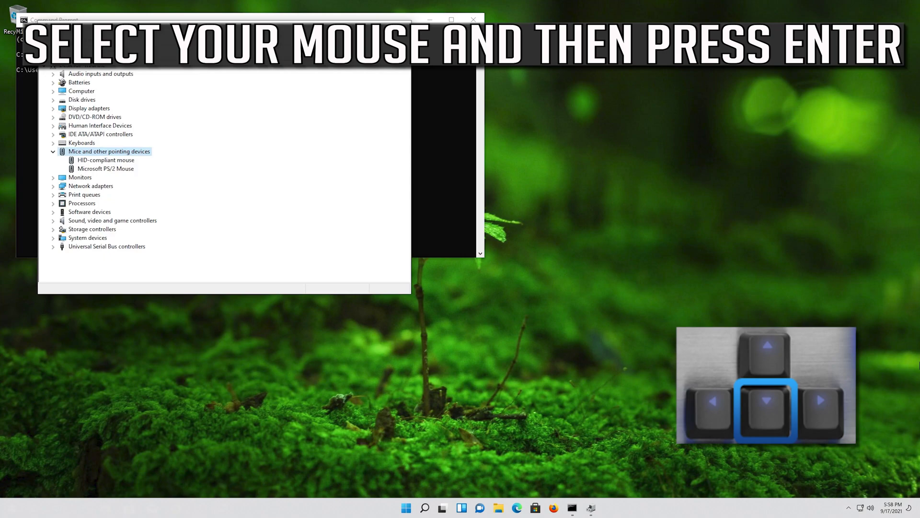
key(Down)
key(Down)
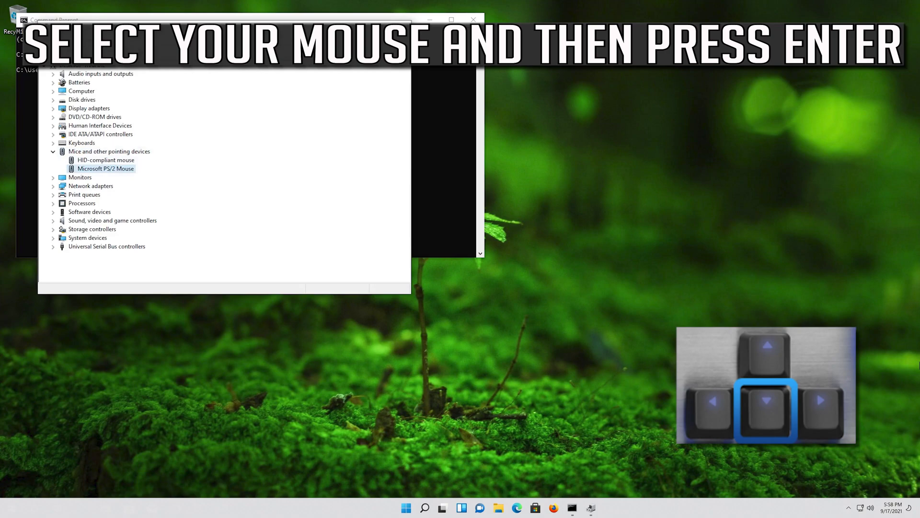
key(Return)
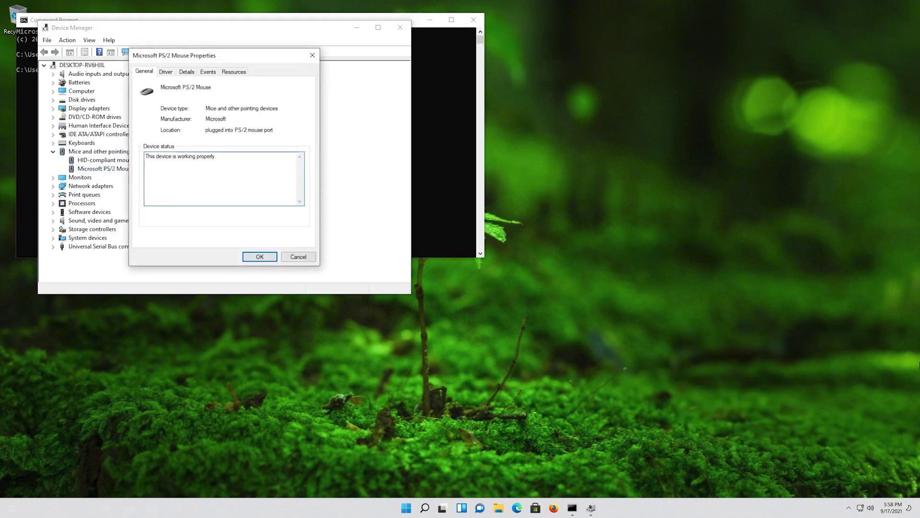
Show the mouse's Driver tab (Microsoft, 6/21/2006, 10.0.18362.1) and focus Update Driver
key(Tab)
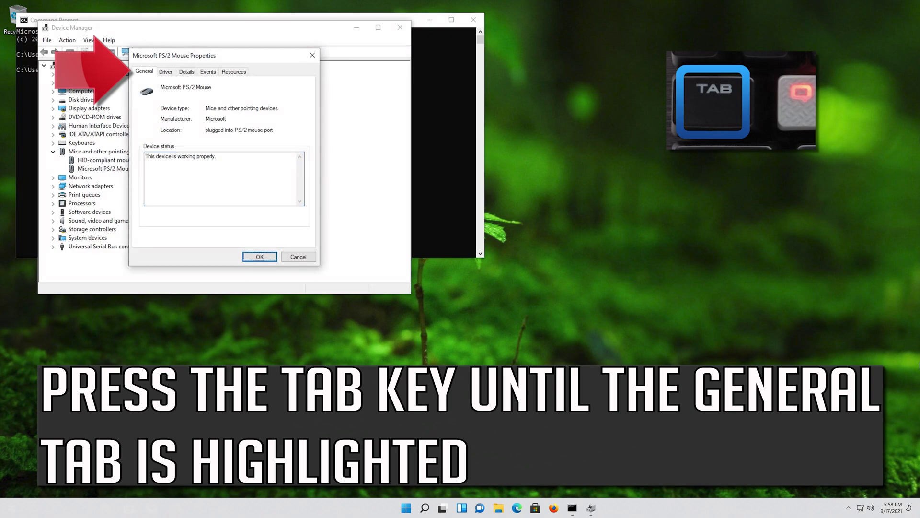
key(Tab)
key(Tab)
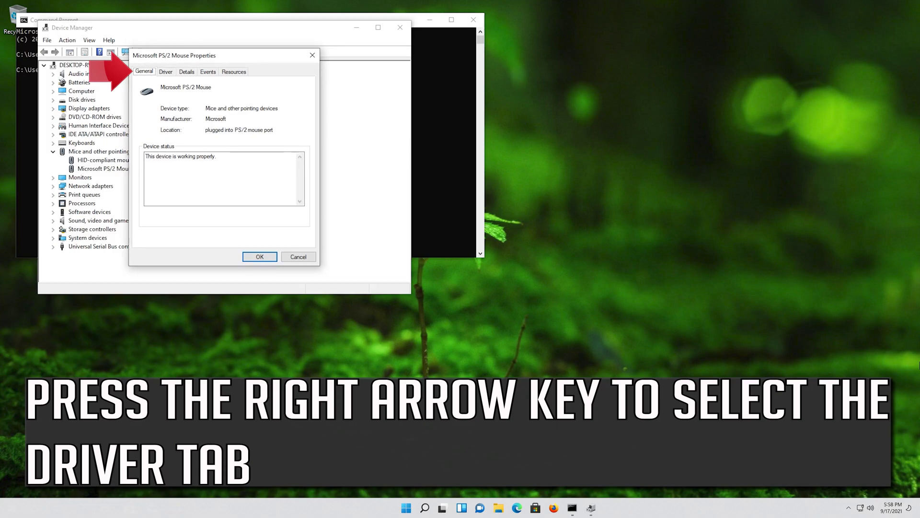
key(Right)
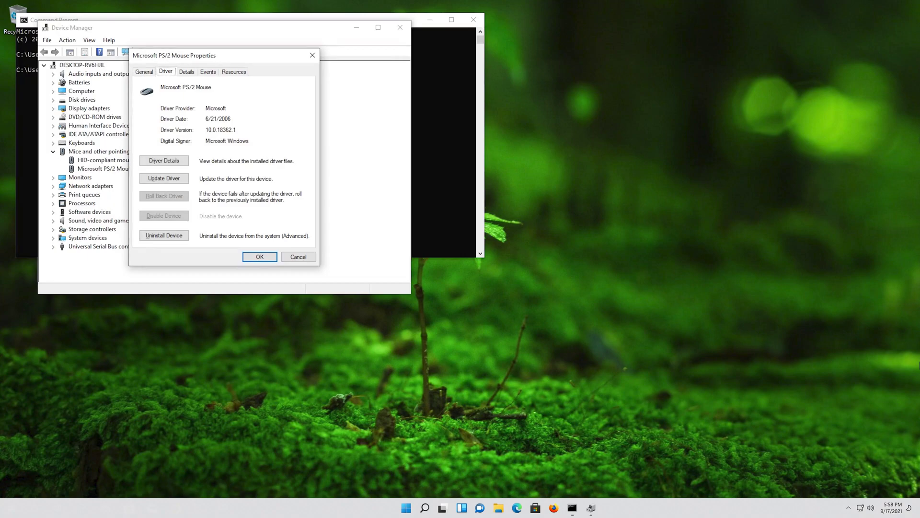
key(Tab)
key(Down)
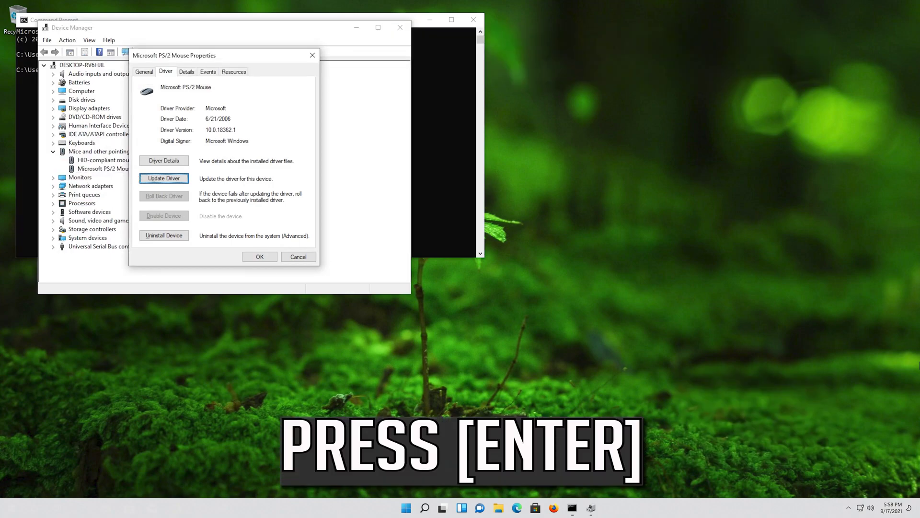
Run the automatic driver search, then restart Update Driver and focus Browse my computer for drivers
key(Return)
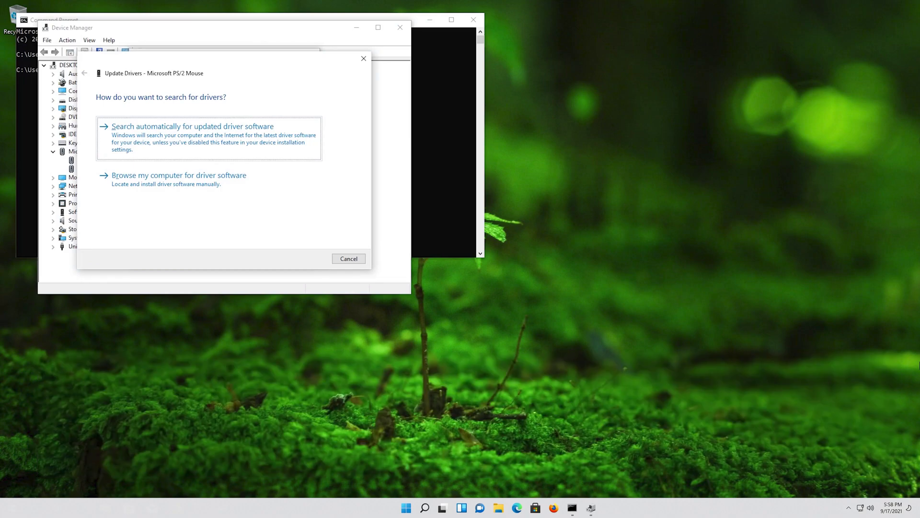
key(Return)
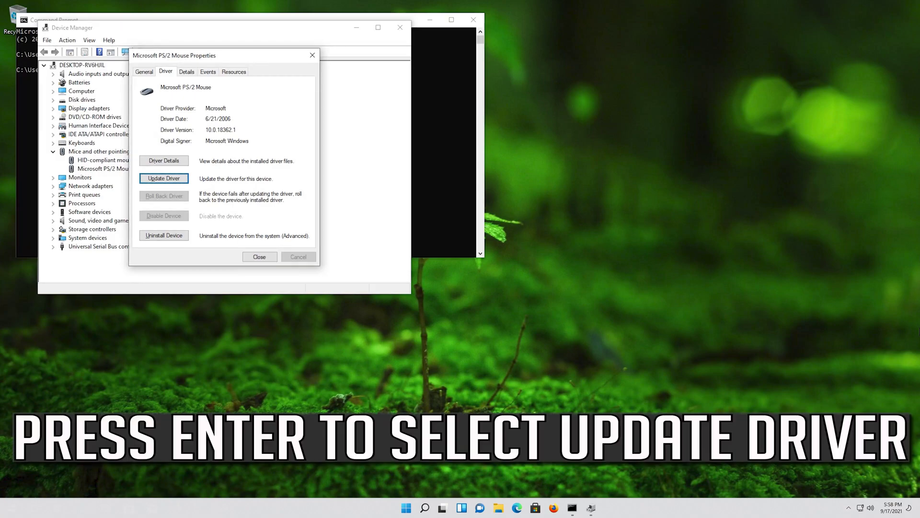
key(Return)
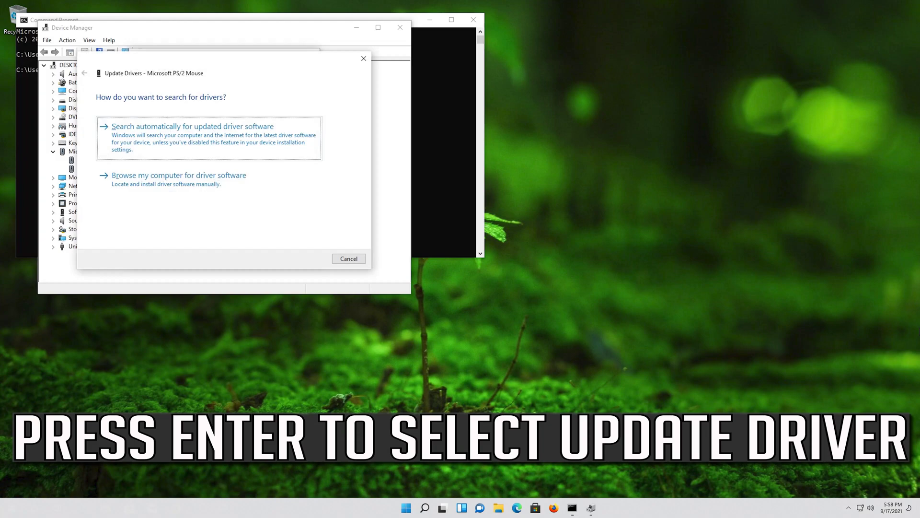
key(Tab)
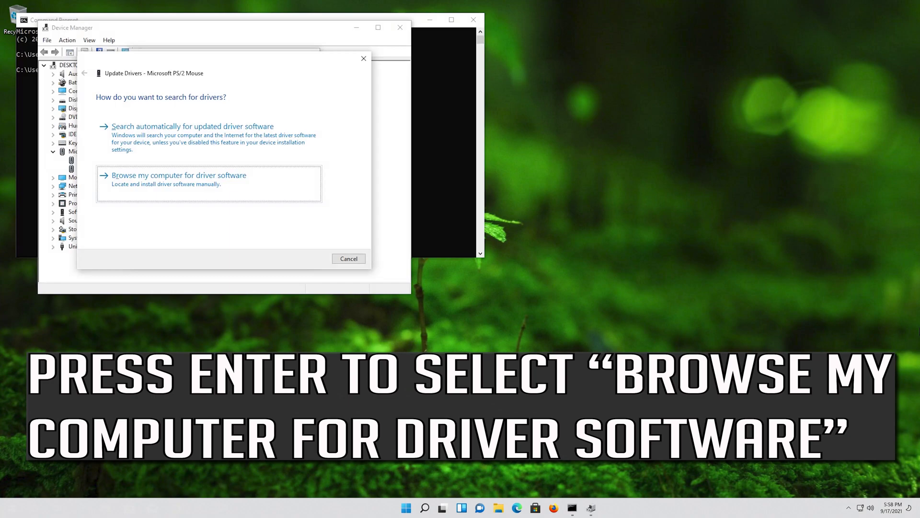
Browse for drivers, choose the Microsoft PS/2 Mouse model from the available list, and install it
key(Return)
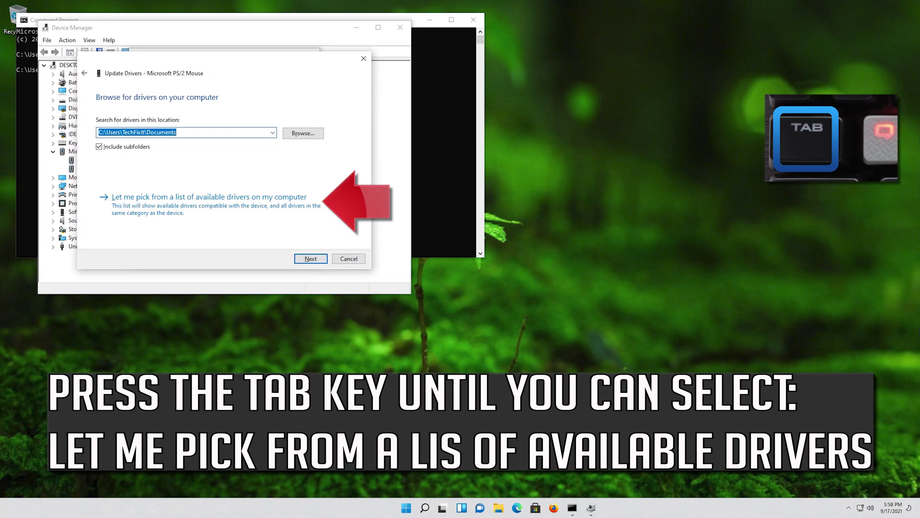
key(Tab)
key(Tab)
key(Tab)
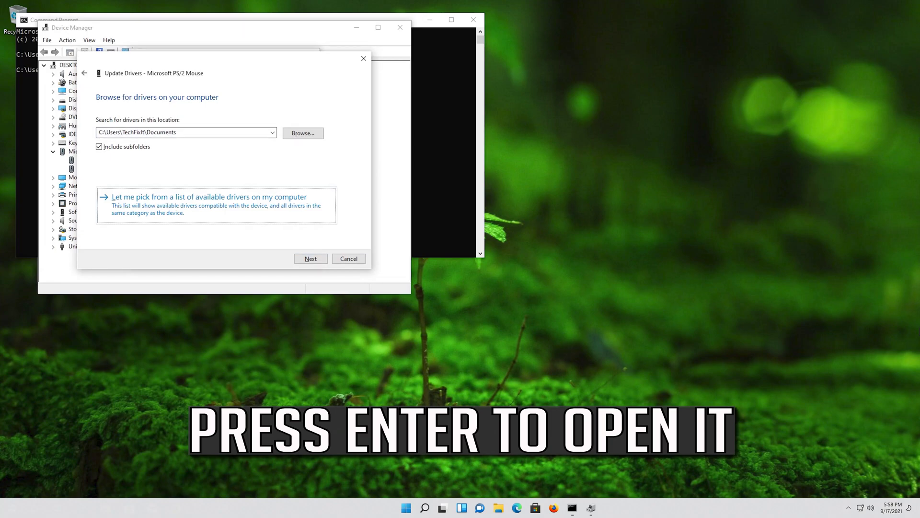
key(Return)
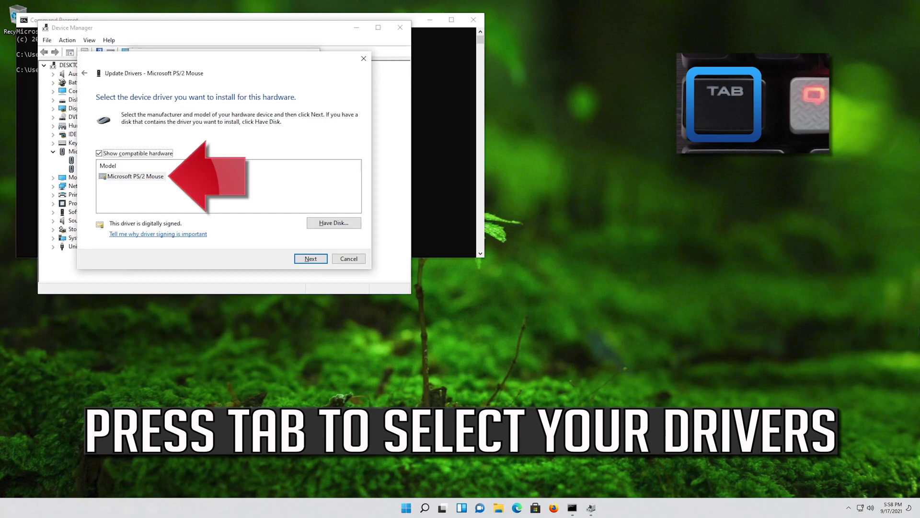
key(Tab)
key(Tab)
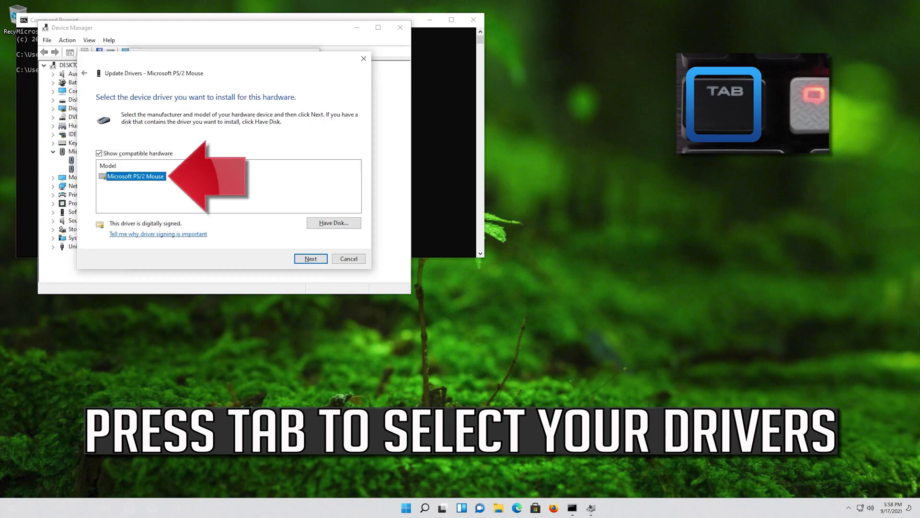
key(Tab)
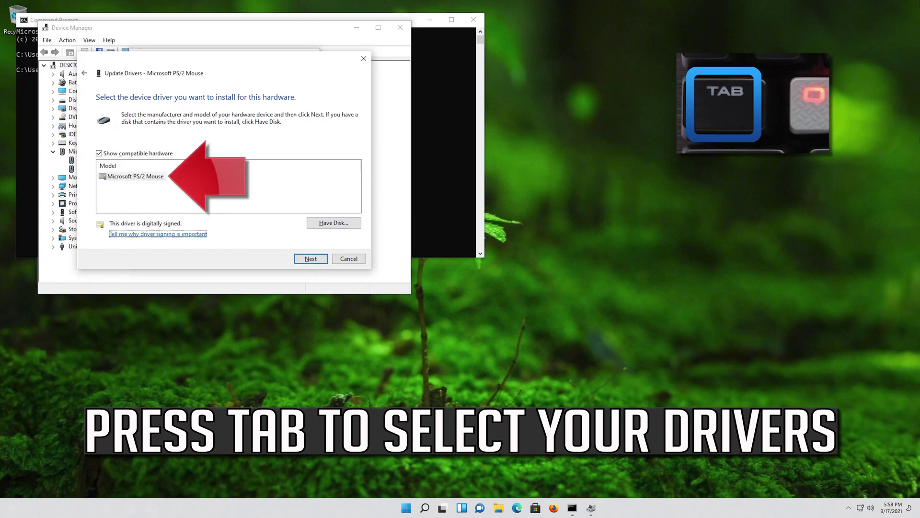
key(Tab)
key(Tab)
key(Tab)
key(Tab)
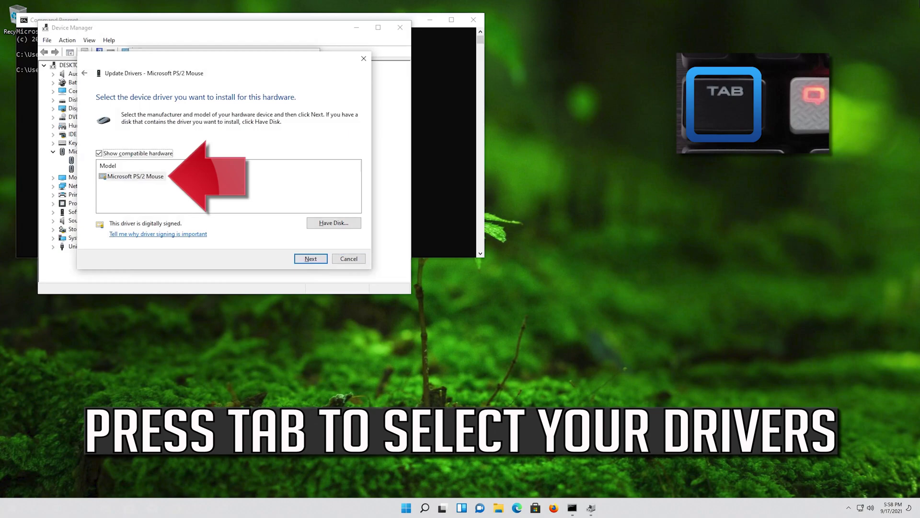
key(Tab)
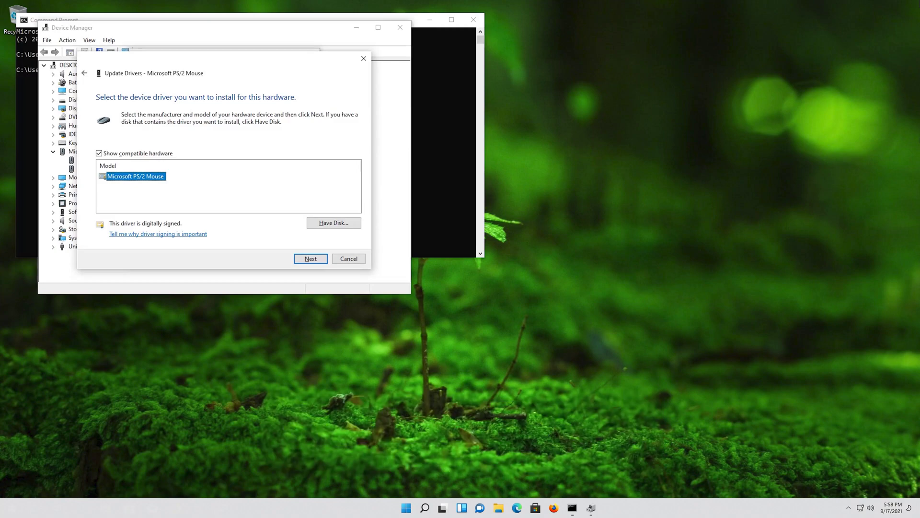
key(Return)
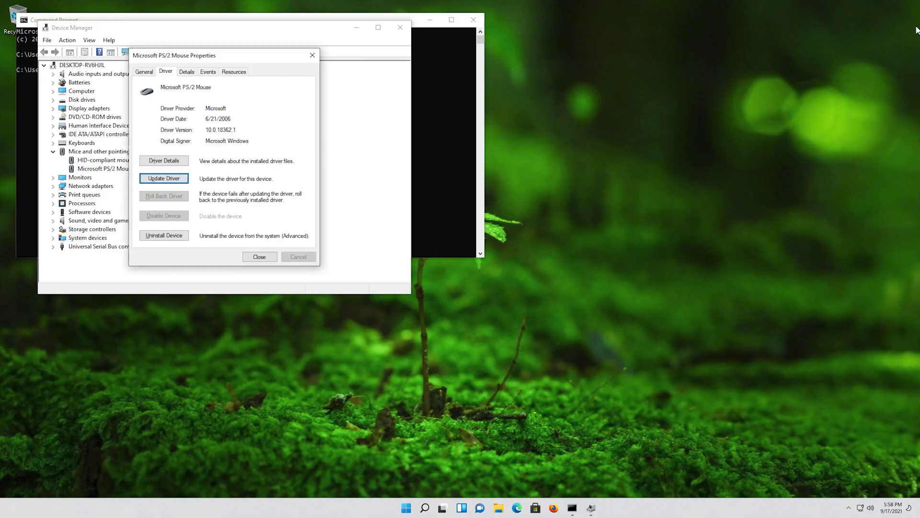
Uninstall the Microsoft PS/2 Mouse device, confirm, and accept restarting the computer
key(Down)
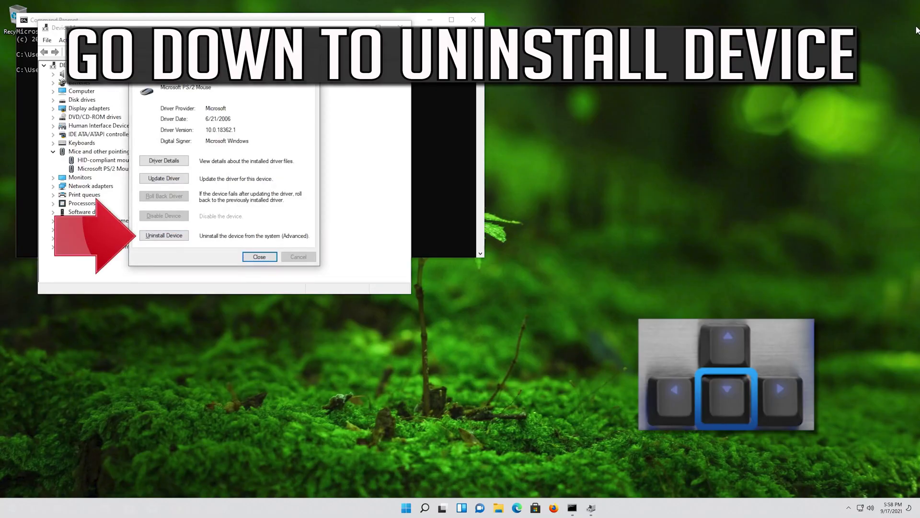
key(Down)
key(Down)
key(Down)
key(Return)
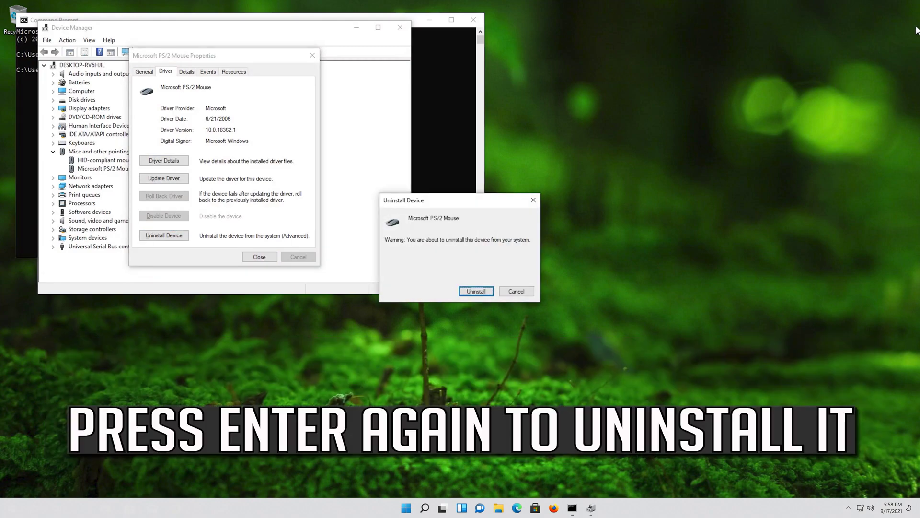
key(Return)
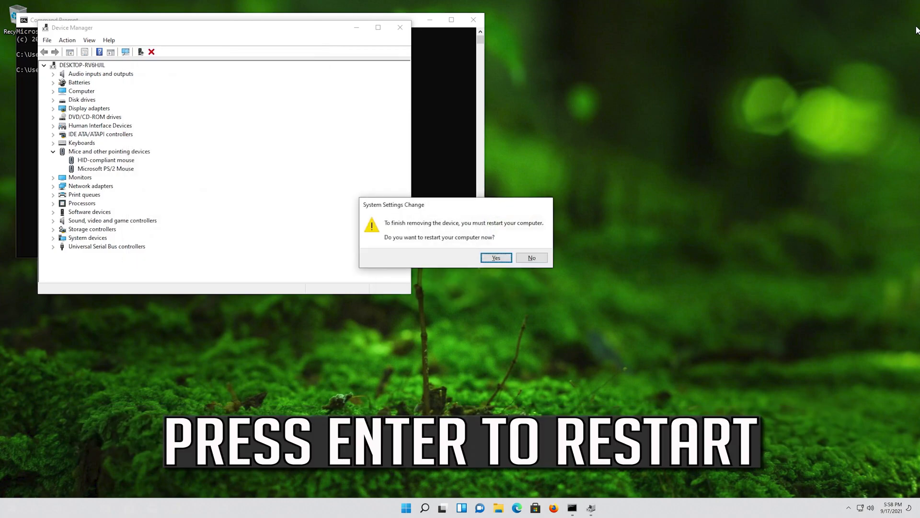
key(Return)
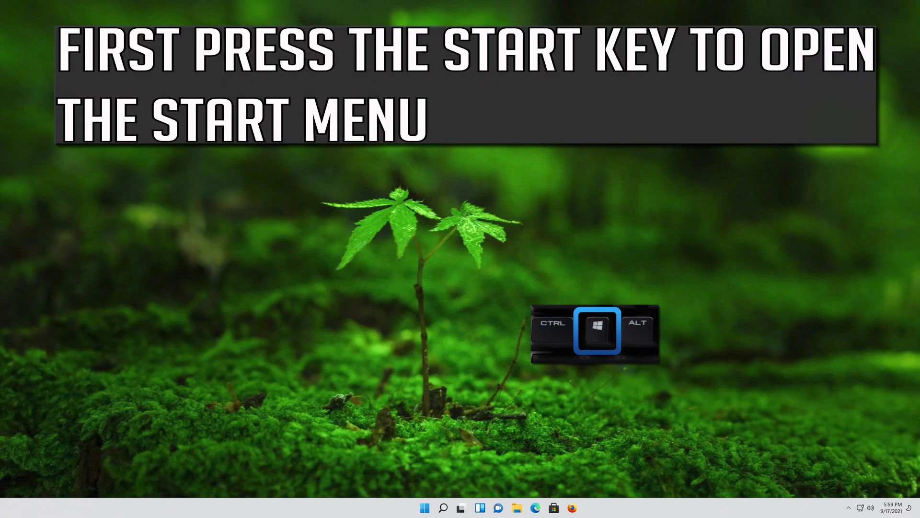
Search regedit from Start and approve the UAC prompt to run Registry Editor
key(super)
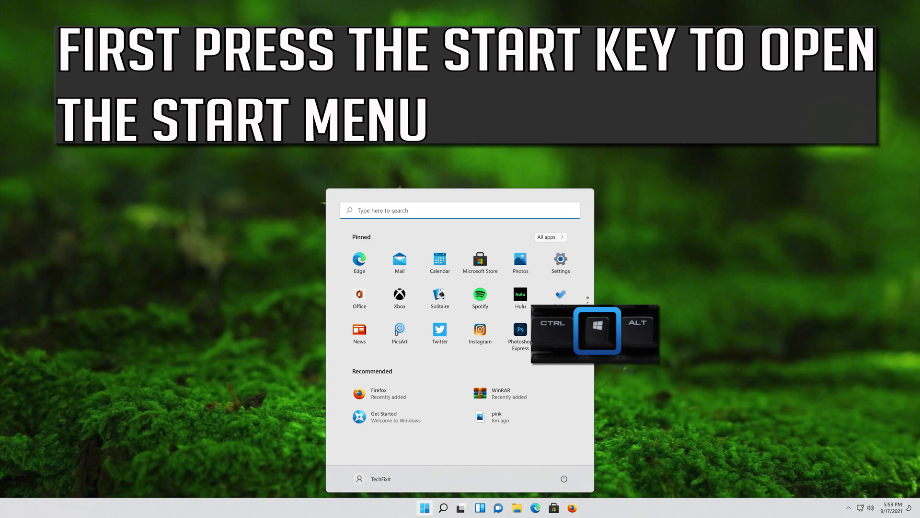
text(regedit)
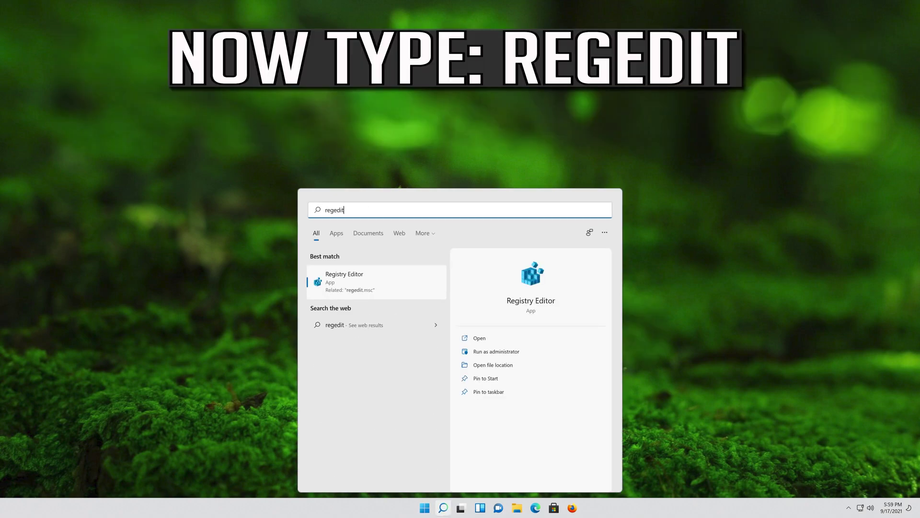
key(Return)
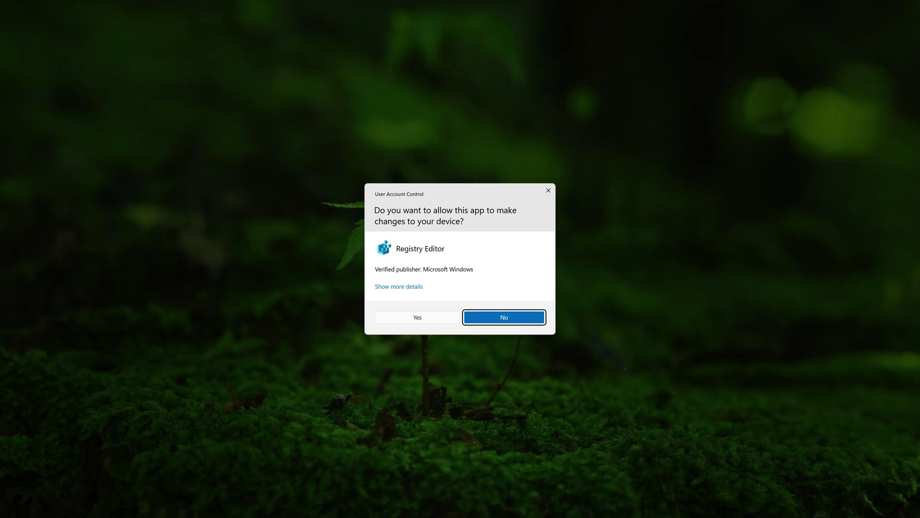
key(Left)
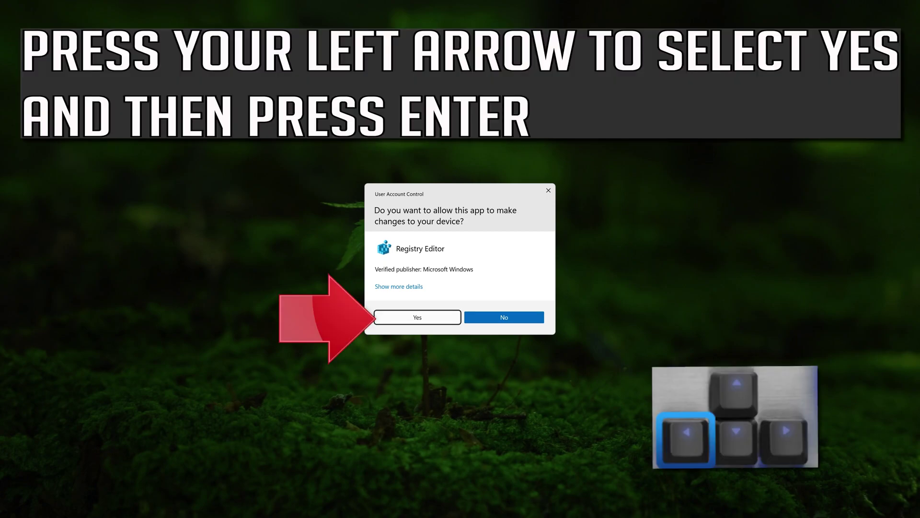
key(Return)
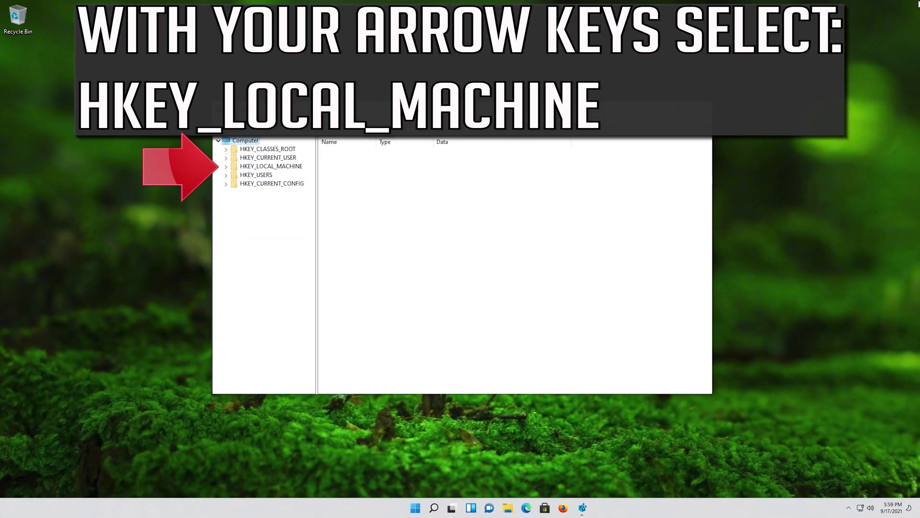
Expand HKEY_LOCAL_MACHINE and SOFTWARE, then select the Microsoft key
key(Down)
key(Down)
key(Down)
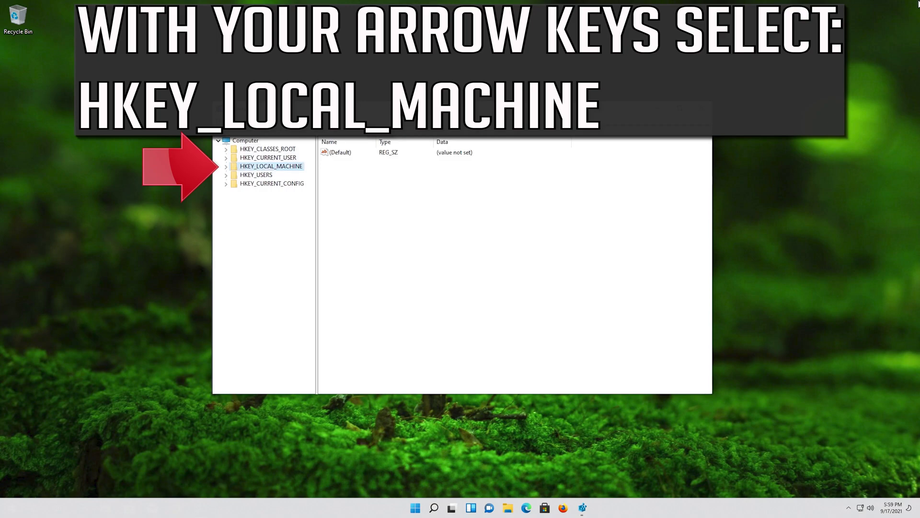
key(Right)
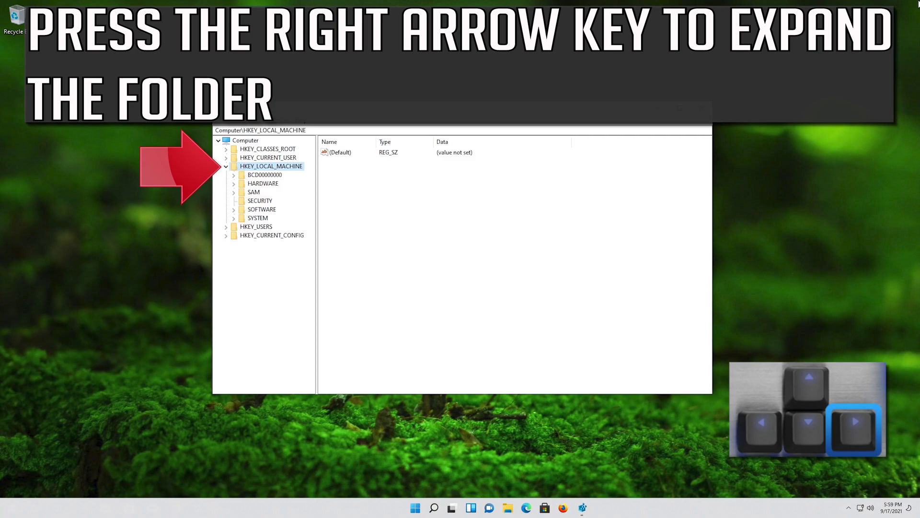
key(Down)
key(Down)
key(Down)
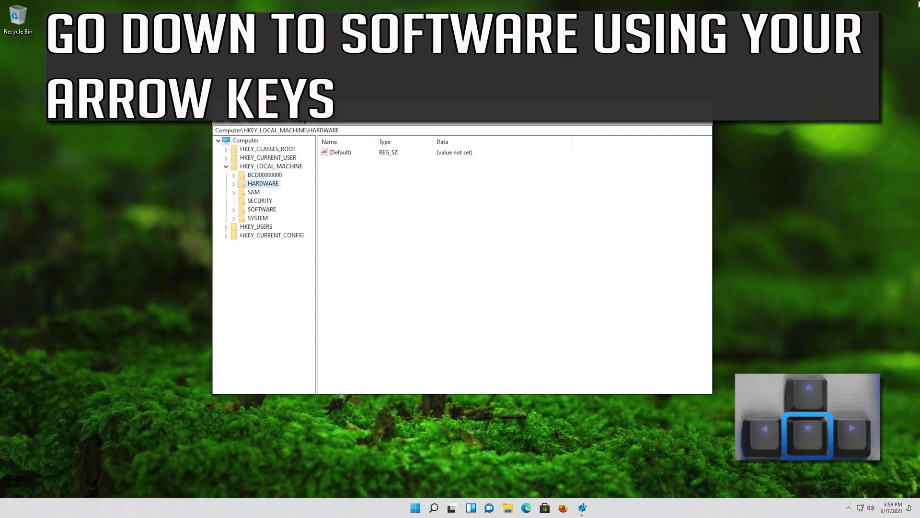
key(Down)
key(Down)
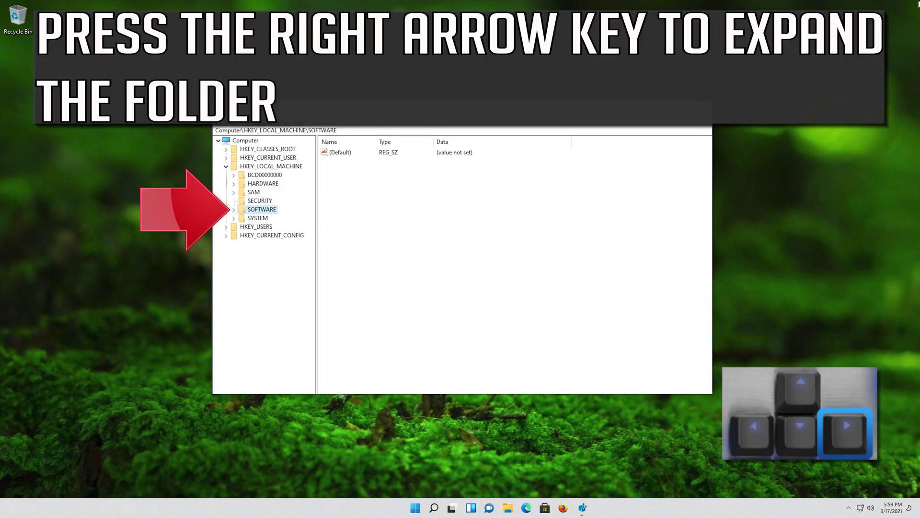
key(Right)
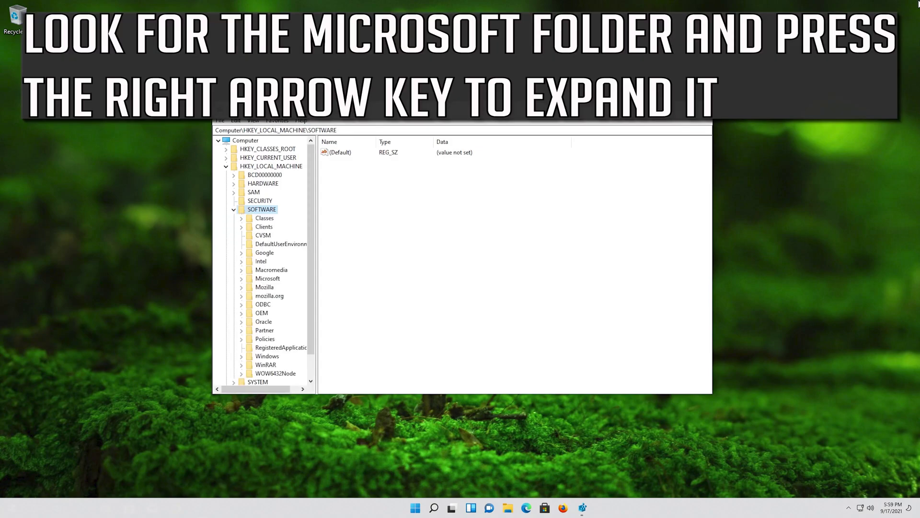
key(Down)
key(Down)
key(Down)
key(Down)
key(Down)
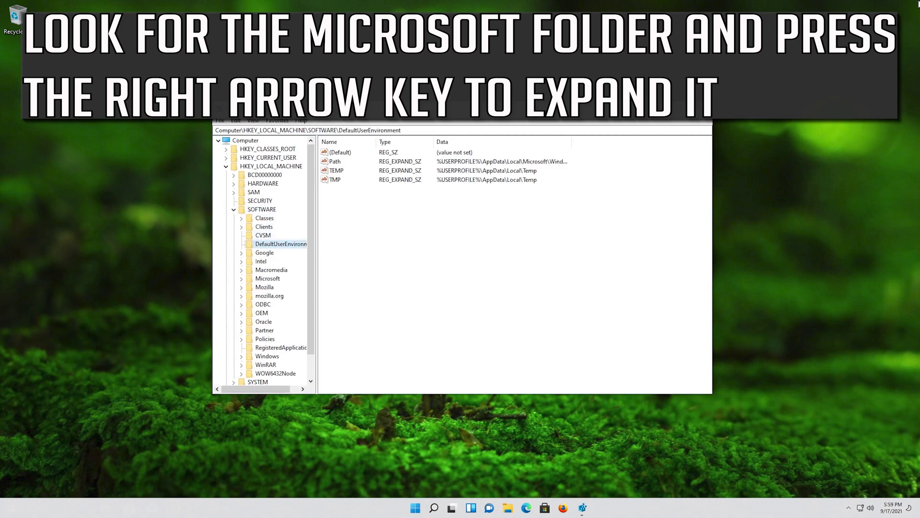
key(Down)
key(Down)
key(Down)
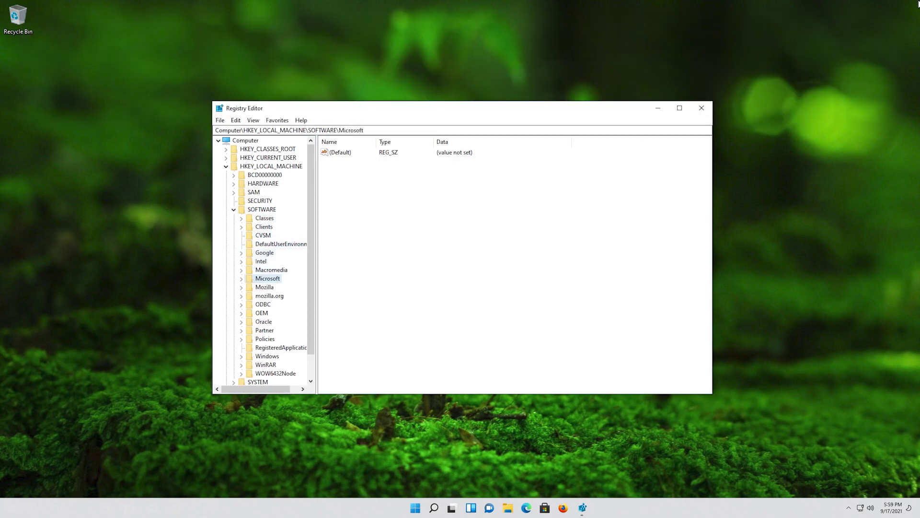
Expand Microsoft and Windows, then expand CurrentVersion to list its subkeys
key(Right)
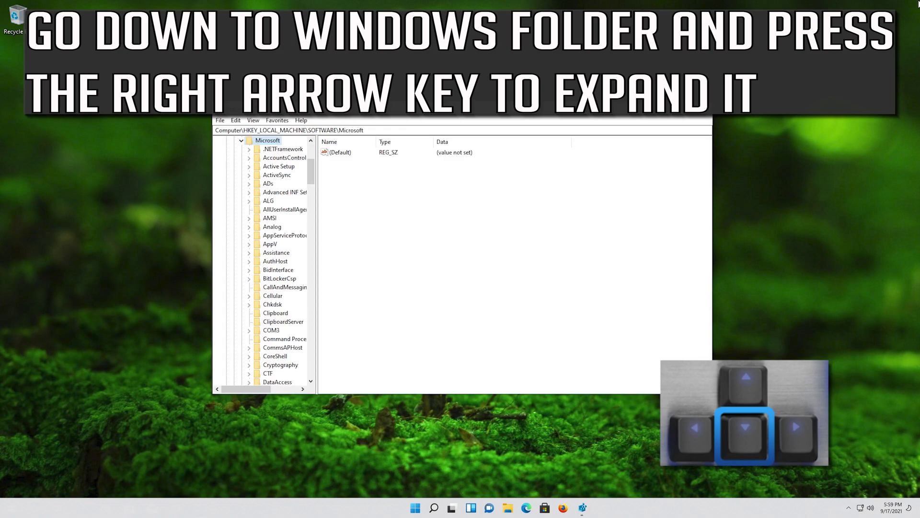
key(Down)
key(Down)
key(Down)
key(Down)
key(Down)
key(Down)
key(Down)
key(Down)
key(Down)
key(Down)
key(Down)
key(Down)
key(Down)
key(Down)
key(Down)
key(Down)
key(Down)
key(Down)
key(Down)
key(Down)
key(Down)
key(Down)
key(Down)
key(Down)
key(Down)
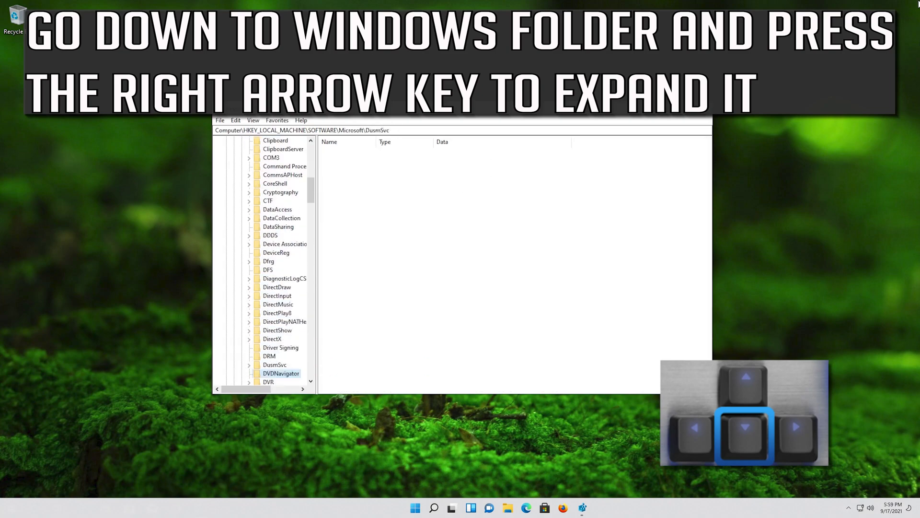
key(Down)
key(Down)
key(Down)
key(Down)
key(Down)
key(Down)
key(Down)
key(Down)
key(Down)
key(Down)
key(Down)
key(Down)
key(Down)
key(Down)
key(Down)
key(Down)
key(Down)
key(Down)
key(Down)
key(Down)
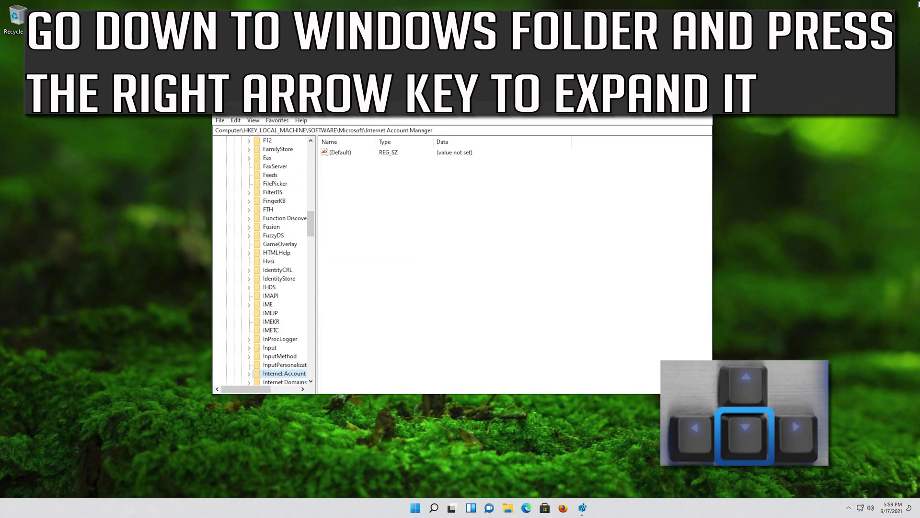
key(Down)
key(Down)
key(Down)
key(Down)
key(Down)
key(Down)
key(Down)
key(Down)
key(Down)
key(Down)
key(Down)
key(Down)
key(Down)
key(Down)
key(Down)
key(Down)
key(Down)
key(Down)
key(Down)
key(Down)
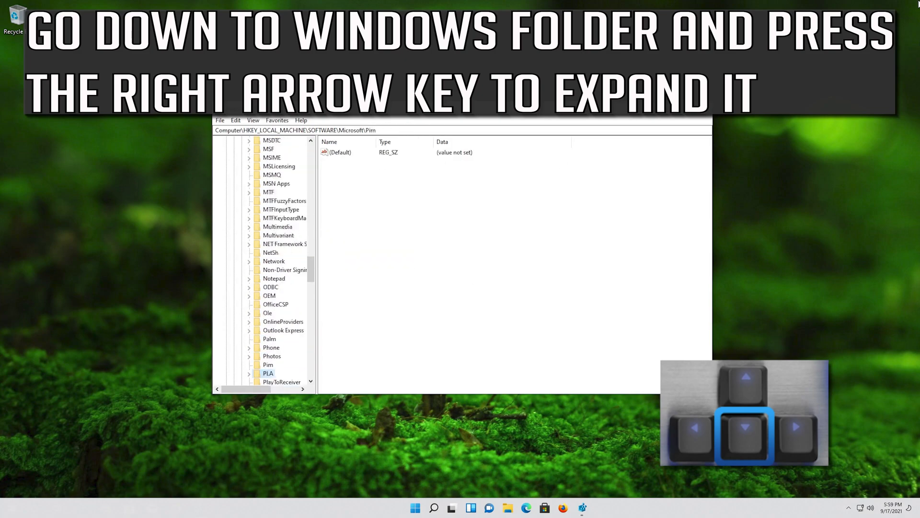
key(Down)
key(Down)
key(Down)
key(Down)
key(Down)
key(Down)
key(Down)
key(Down)
key(Down)
key(Down)
key(Down)
key(Down)
key(Down)
key(Down)
key(Down)
key(Down)
key(Down)
key(Down)
key(Down)
key(Down)
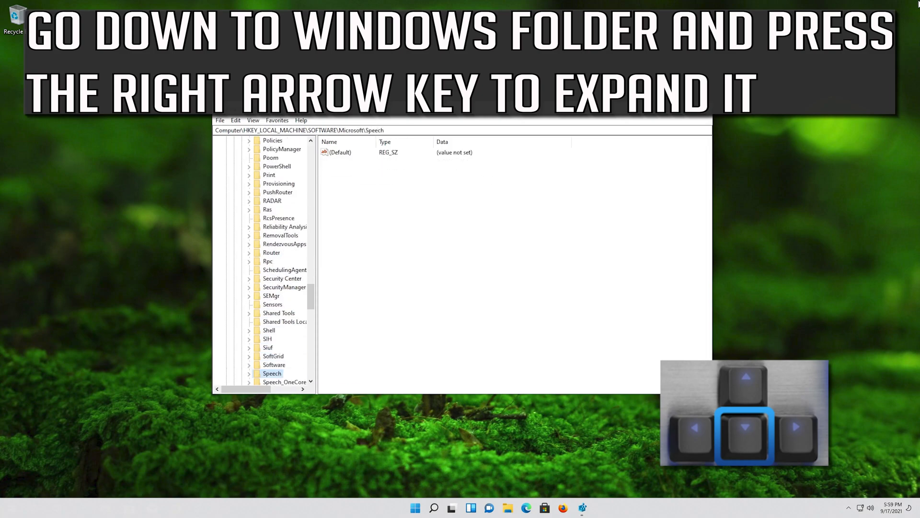
key(Down)
key(Down)
key(Down)
key(Down)
key(Down)
key(Down)
key(Down)
key(Down)
key(Down)
key(Down)
key(Down)
key(Down)
key(Down)
key(Down)
key(Down)
key(Down)
key(Down)
key(Down)
key(Down)
key(Down)
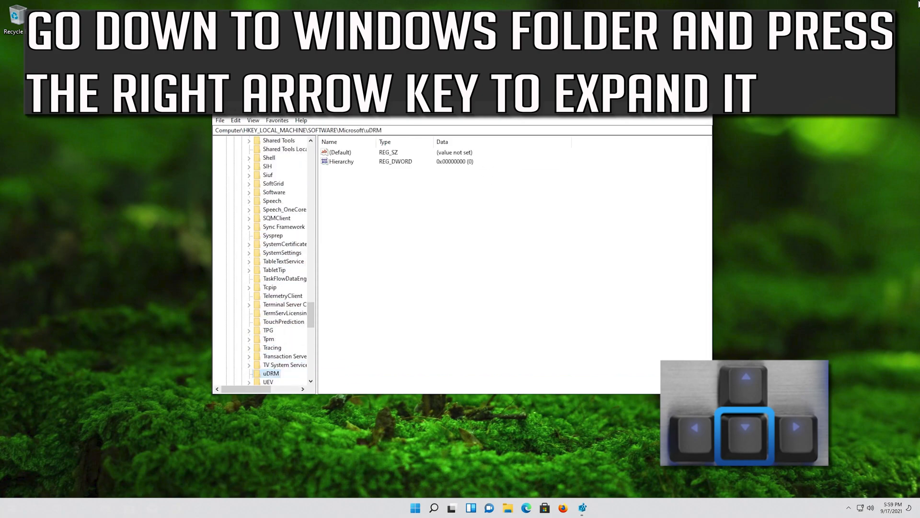
key(Down)
key(Down)
key(Down)
key(Down)
key(Down)
key(Down)
key(Down)
key(Down)
key(Down)
key(Down)
key(Down)
key(Down)
key(Down)
key(Down)
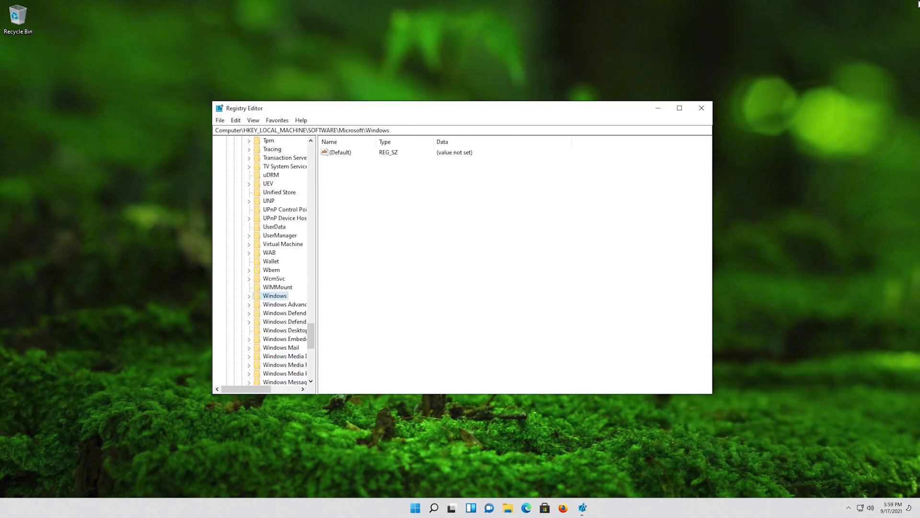
key(Right)
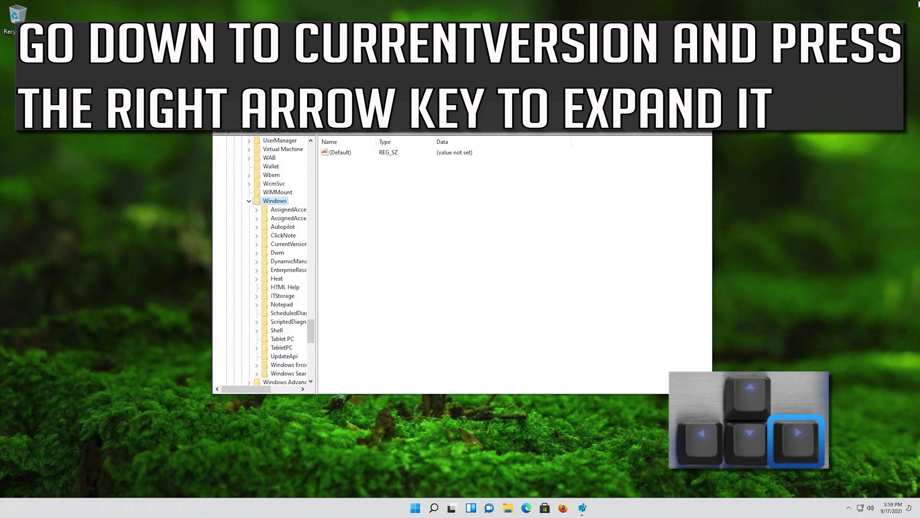
key(Down)
key(Down)
key(Down)
key(Down)
key(Down)
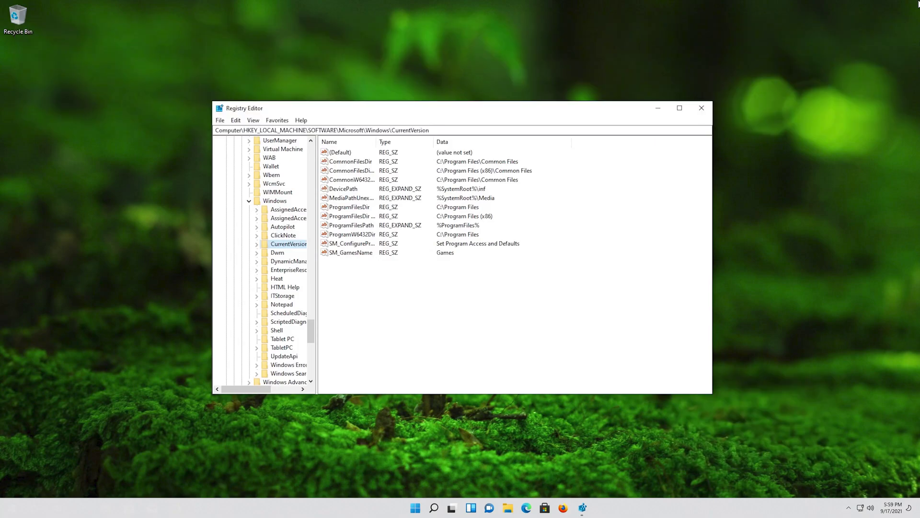
key(Right)
Expand CurrentVersion and its Policies key to list subkeys such as Explorer, Servicing and System
key(Down)
key(Down)
key(Down)
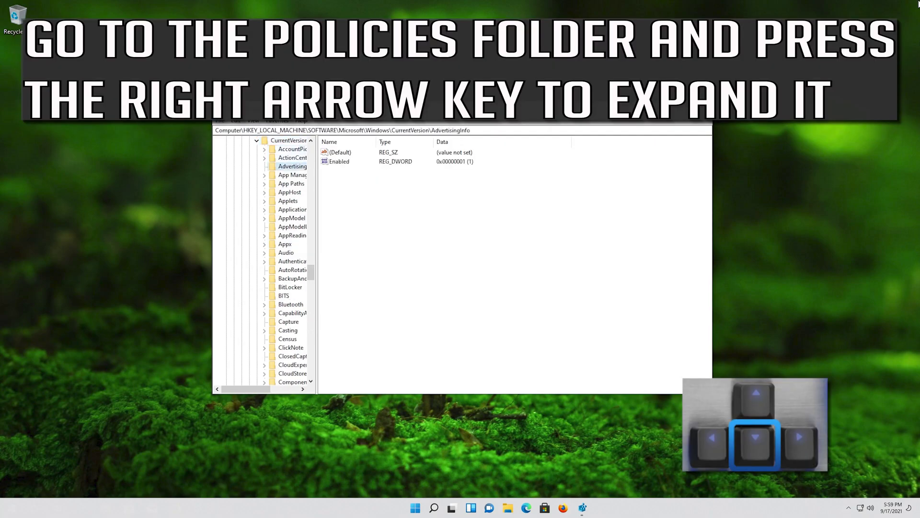
key(Down)
key(Down)
key(Down)
key(Down)
key(Down)
key(Down)
key(Down)
key(Down)
key(Down)
key(Down)
key(Down)
key(Down)
key(Down)
key(Down)
key(Down)
key(Down)
key(Down)
key(Down)
key(Down)
key(Down)
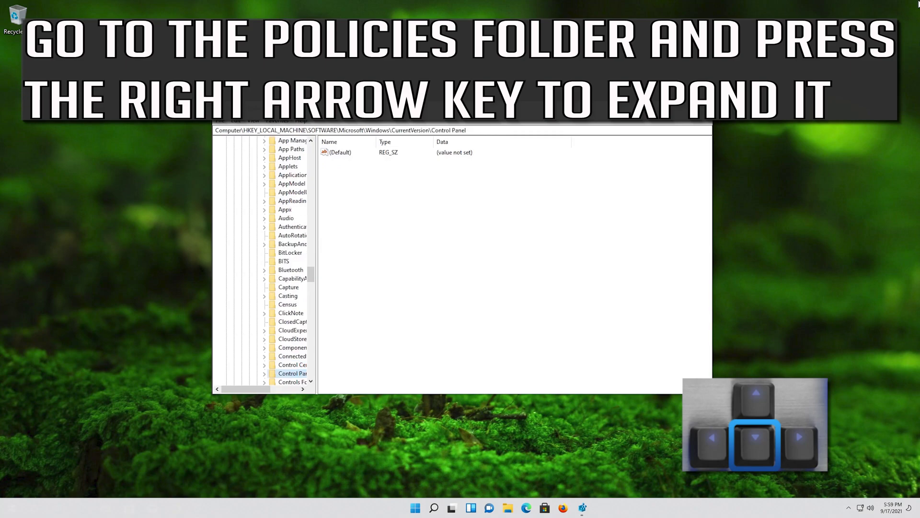
key(Down)
key(Down)
key(Down)
key(Down)
key(Down)
key(Down)
key(Down)
key(Down)
key(Down)
key(Down)
key(Down)
key(Down)
key(Down)
key(Down)
key(Down)
key(Down)
key(Down)
key(Down)
key(Down)
key(Down)
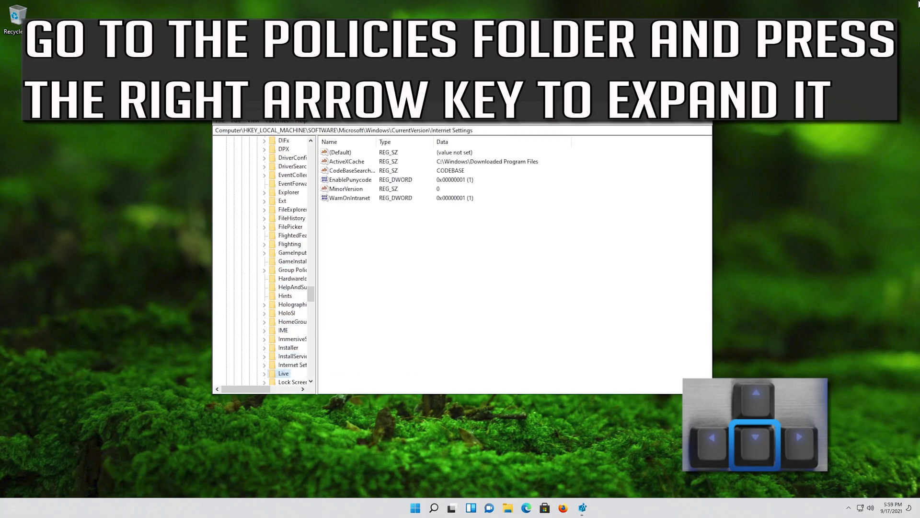
key(Down)
key(Down)
key(Down)
key(Down)
key(Down)
key(Down)
key(Down)
key(Down)
key(Down)
key(Down)
key(Down)
key(Down)
key(Down)
key(Down)
key(Down)
key(Down)
key(Down)
key(Down)
key(Down)
key(Down)
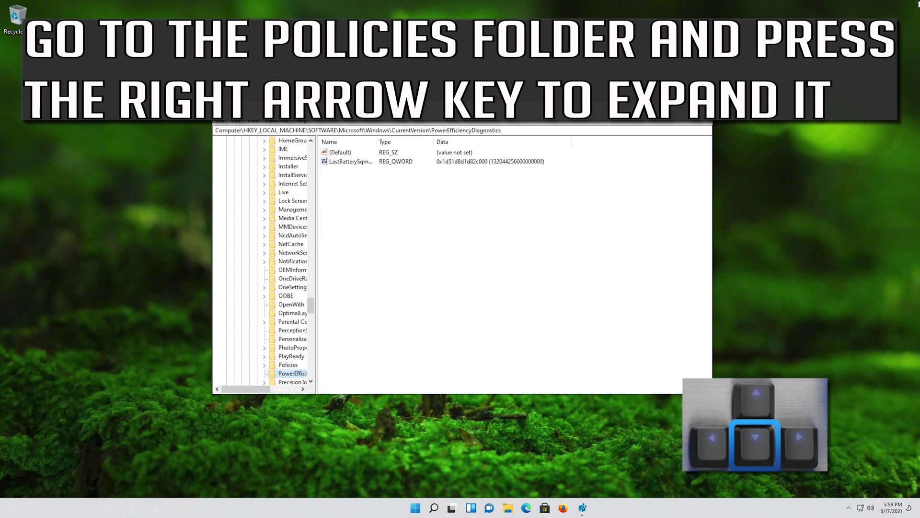
key(Down)
key(Up)
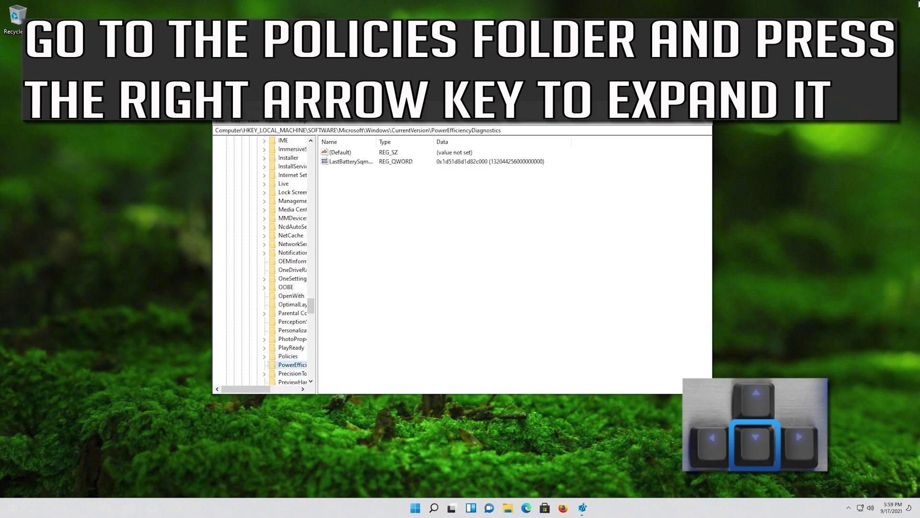
key(Down)
key(Down)
key(Down)
key(Down)
key(Down)
key(Down)
key(Down)
key(Down)
key(Down)
key(Down)
key(Up)
key(Up)
key(Up)
key(Up)
key(Up)
key(Up)
key(Up)
key(Up)
key(Up)
key(Up)
key(Up)
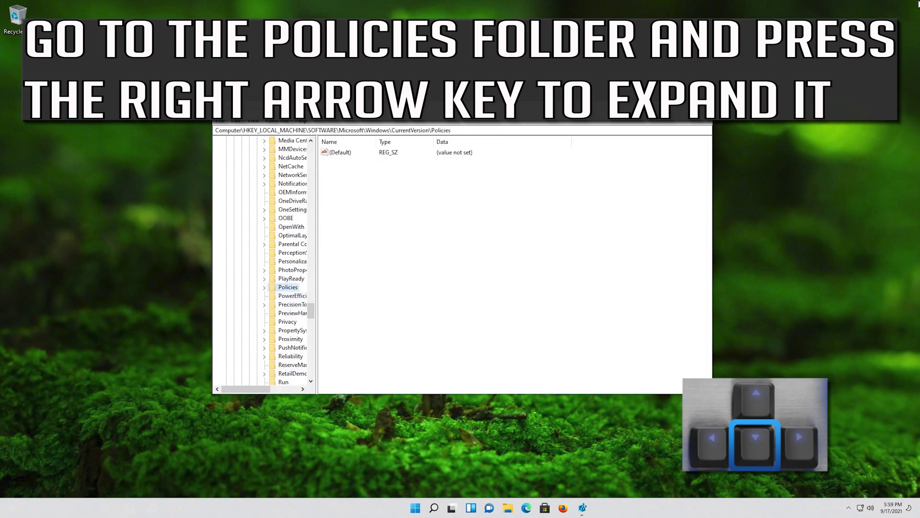
key(Right)
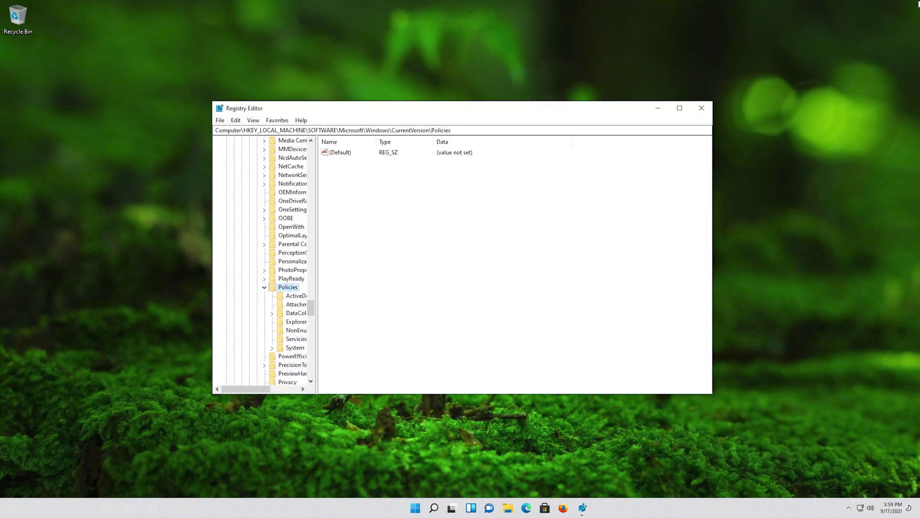
key(Tab)
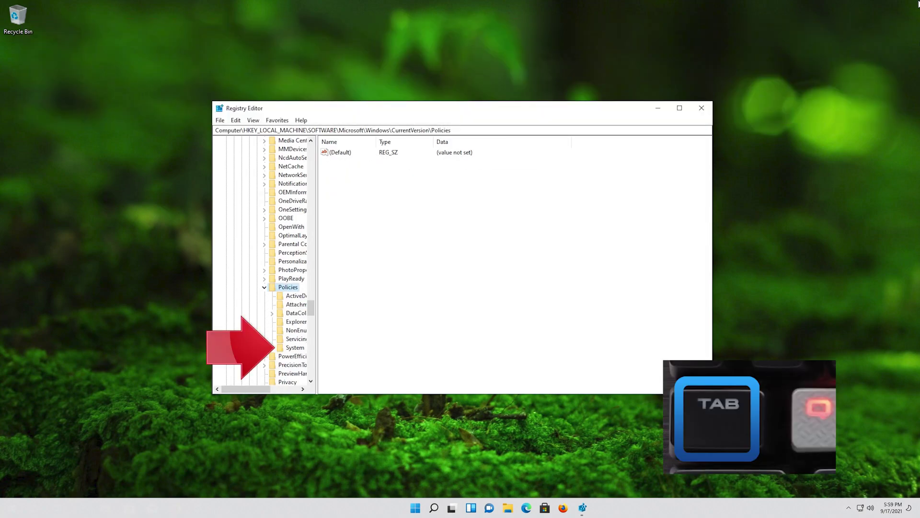
Open the EnableCursorSuppression DWORD under Policies\System for editing, showing value data 1
key(Down)
key(Down)
key(Down)
key(Down)
key(Down)
key(Down)
key(Down)
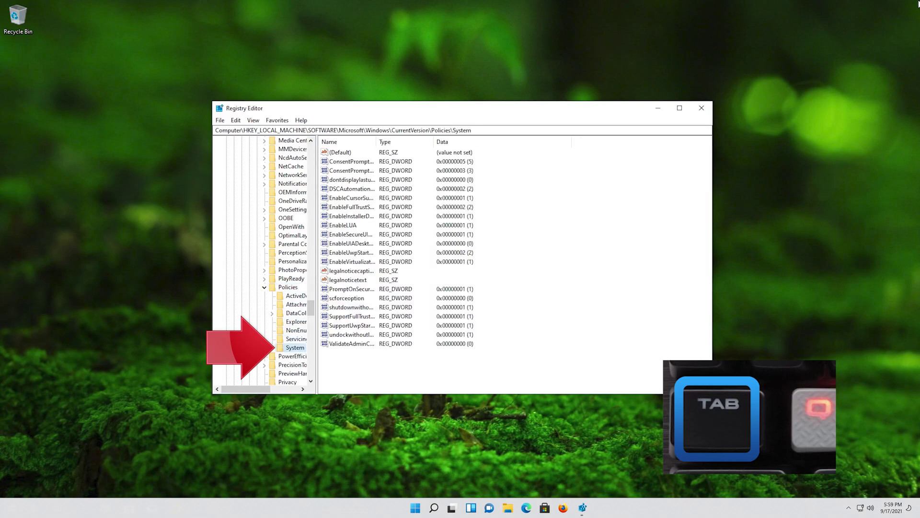
key(Tab)
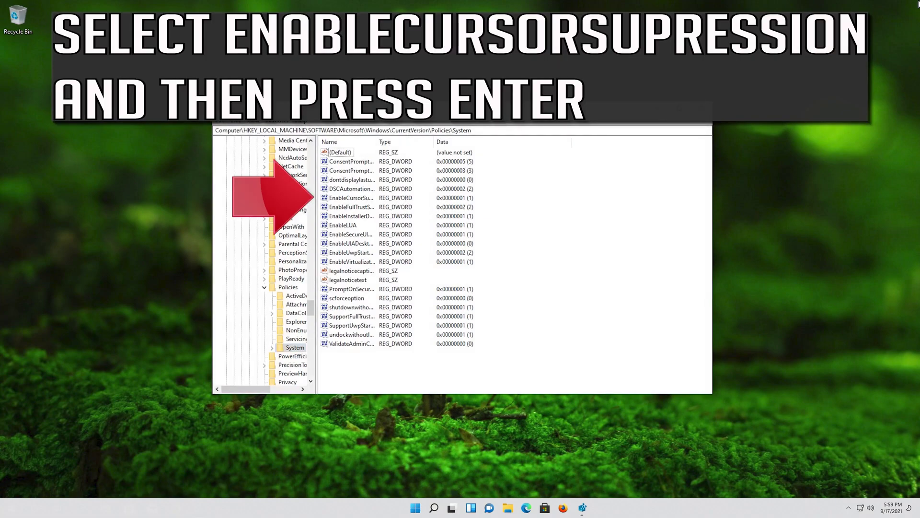
key(Down)
key(Down)
key(Down)
key(Down)
key(Down)
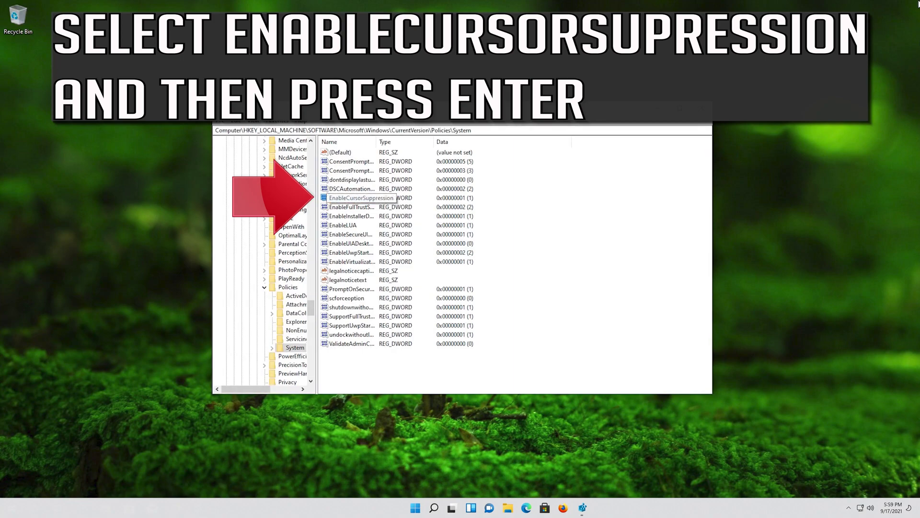
key(Return)
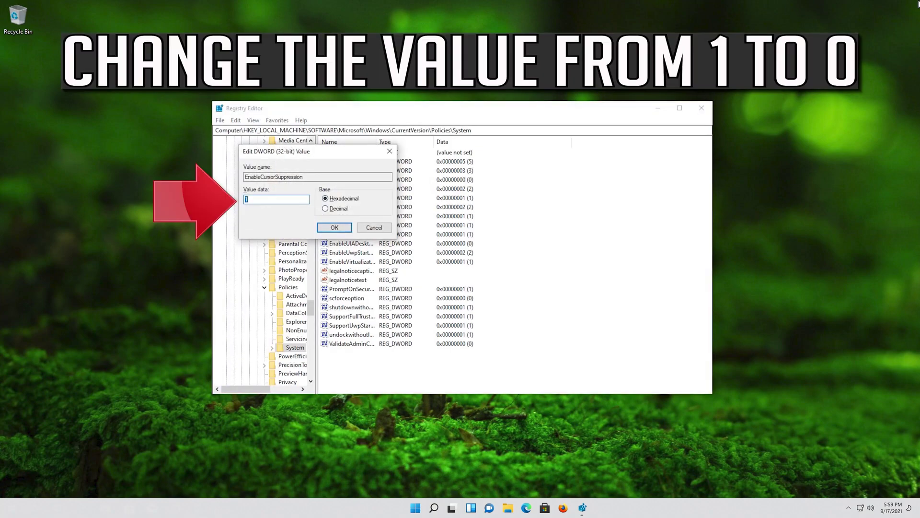
Change EnableCursorSuppression's value data from 1 to 0
text(0)
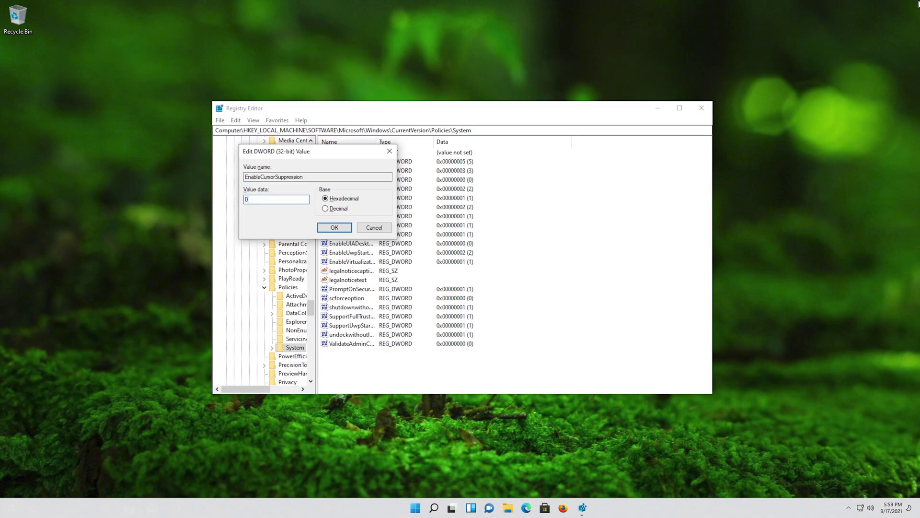